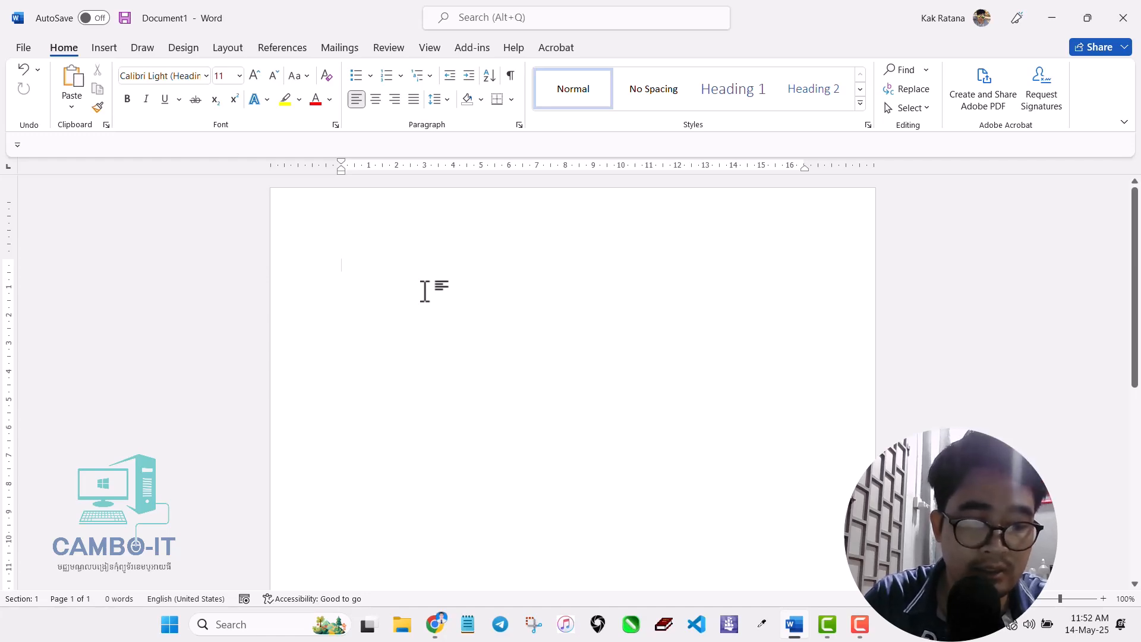
- Type Hello on the first line and check the font list without changing the font
type("Hello")
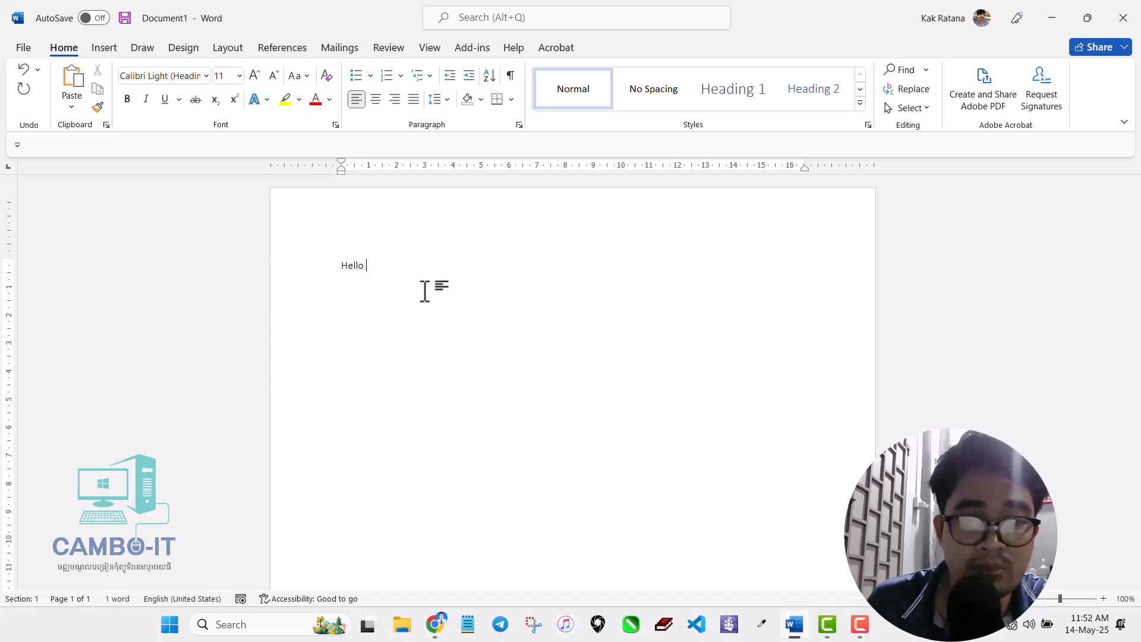
left_click(206, 76)
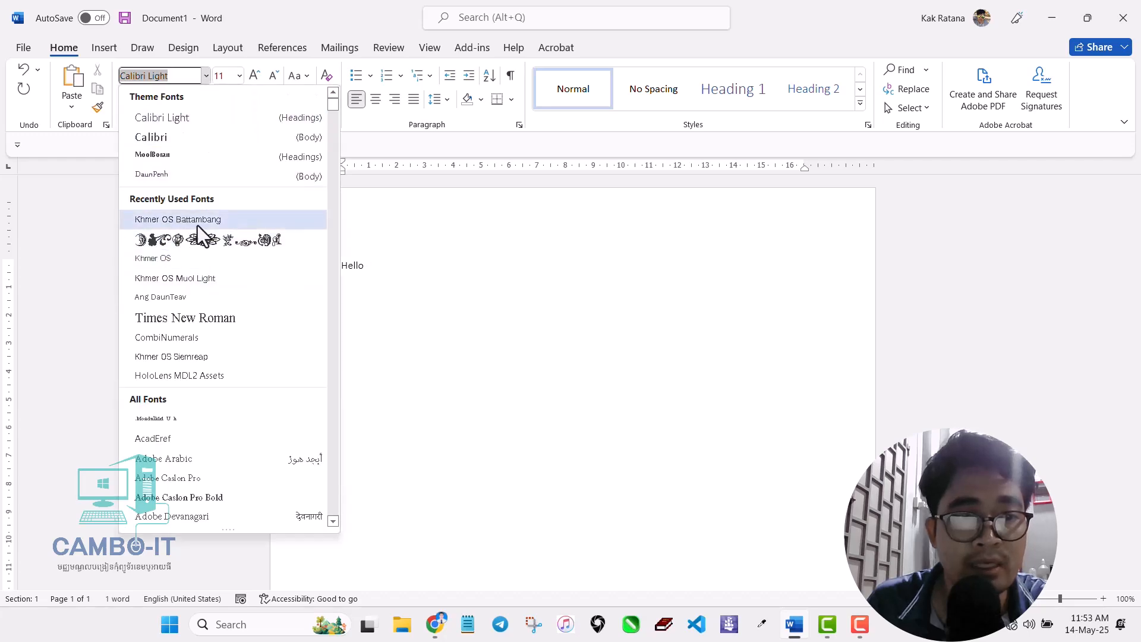
left_click(241, 63)
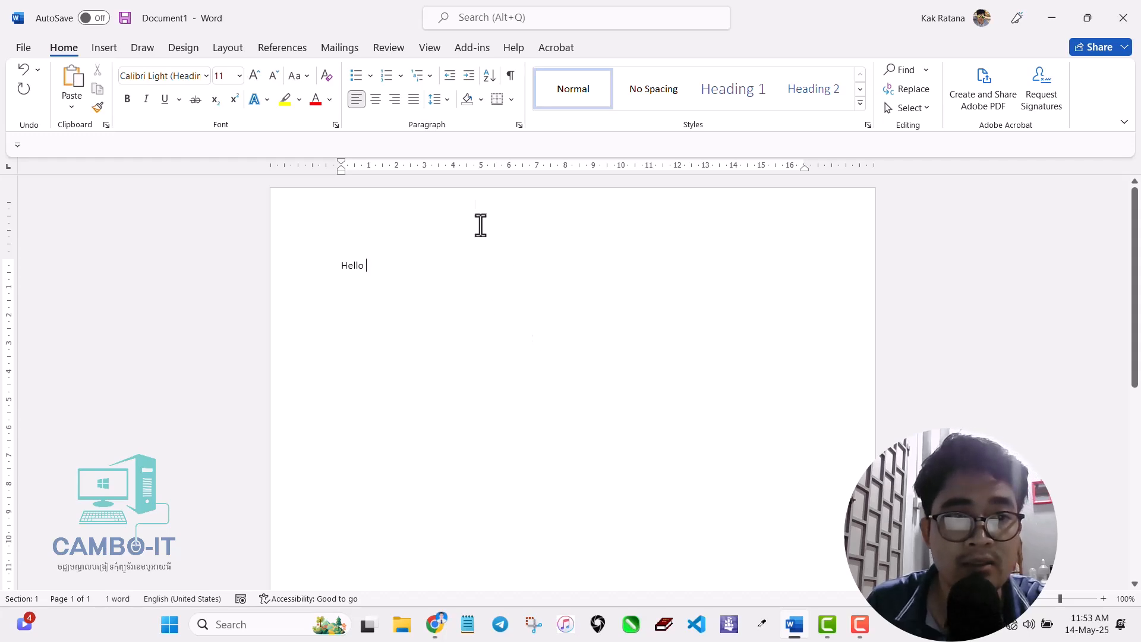
- Start recording a new macro from View > Macros, replacing Macro1 with the name Battambang
left_click(431, 48)
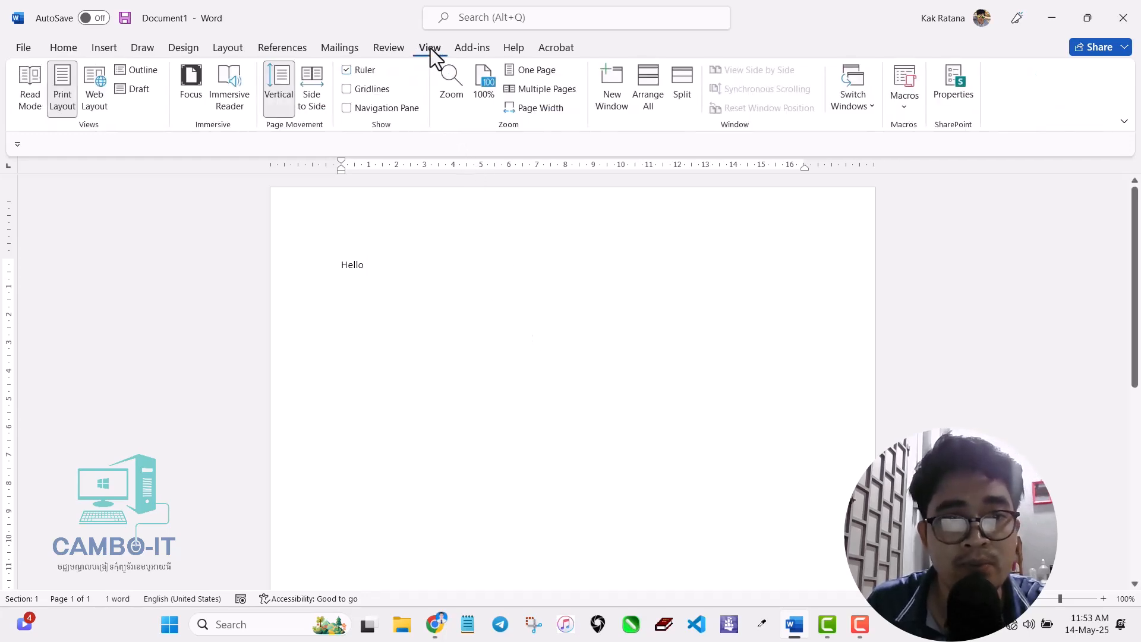
left_click(909, 113)
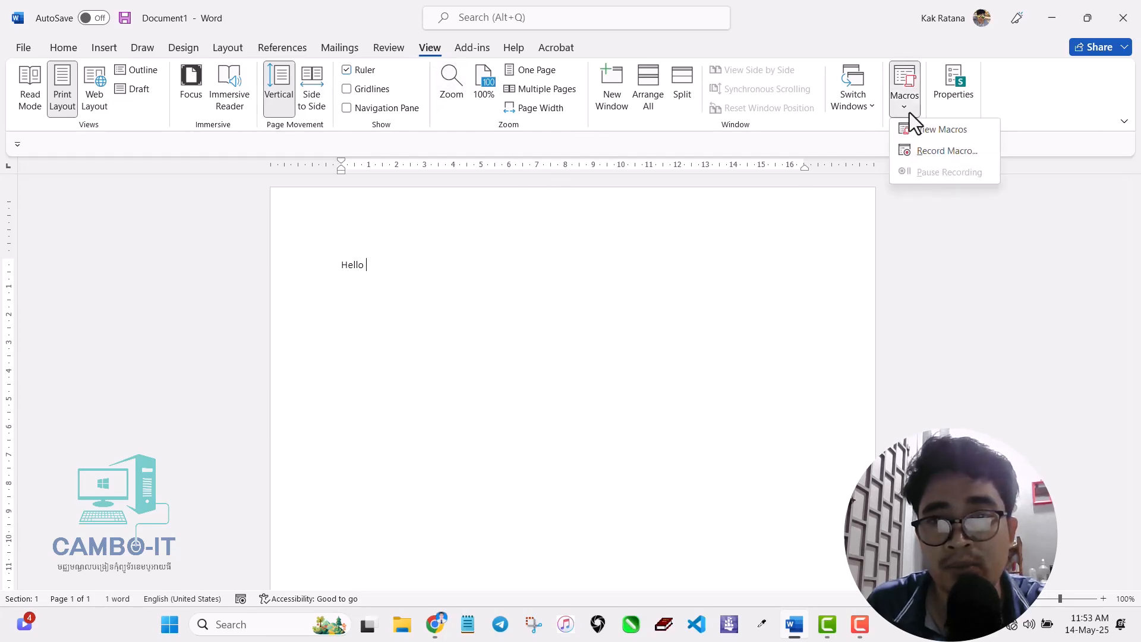
left_click(922, 151)
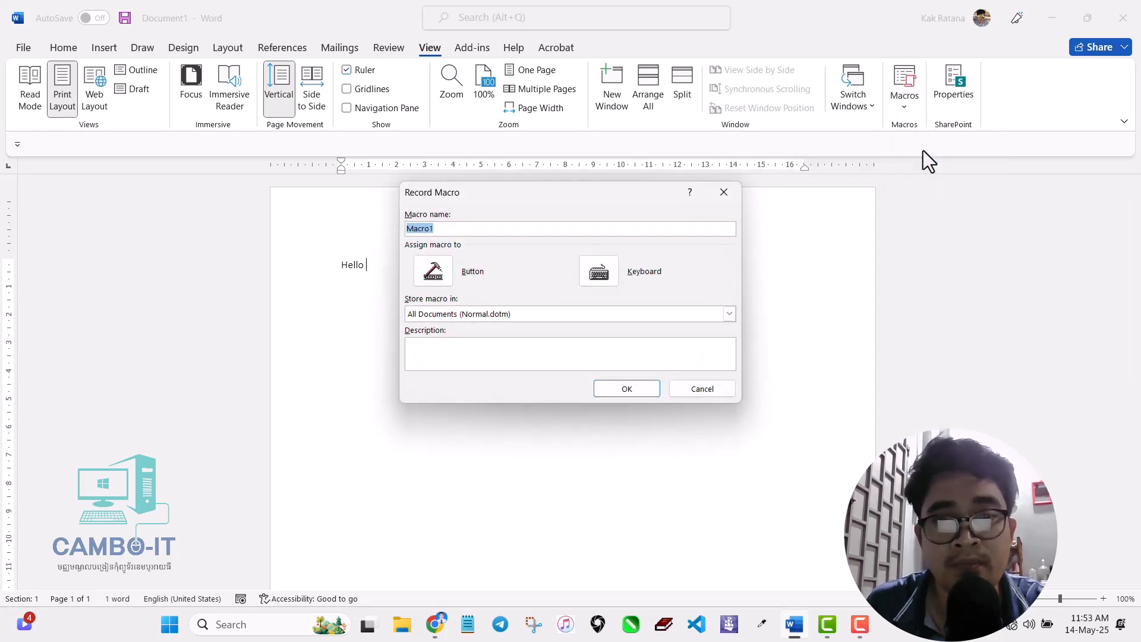
left_click(445, 228)
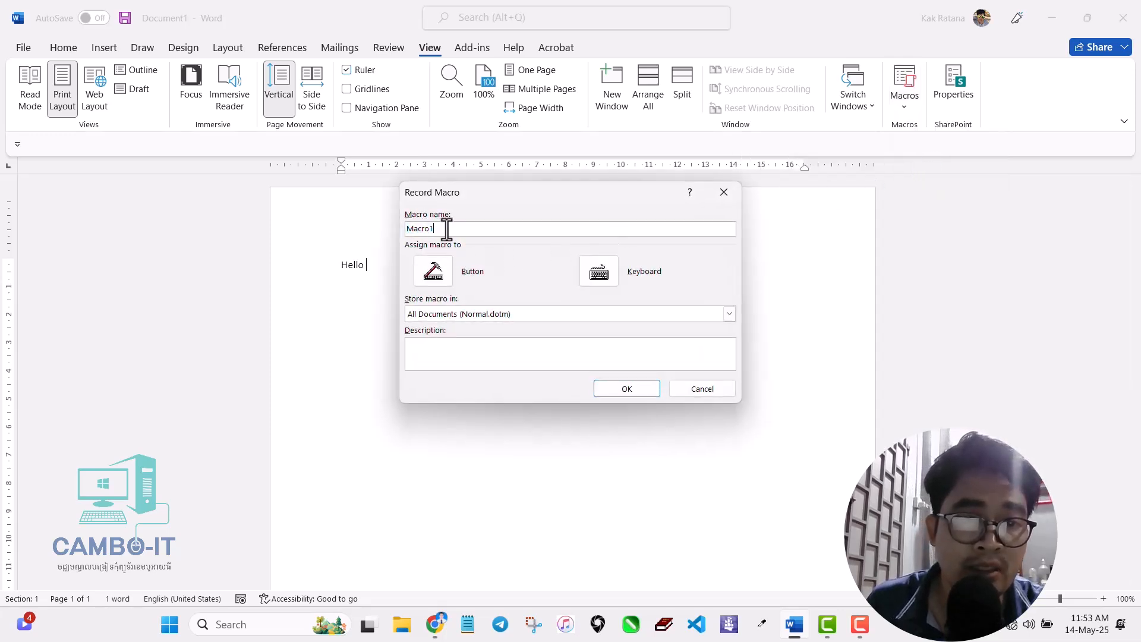
left_click_drag(445, 228, 368, 235)
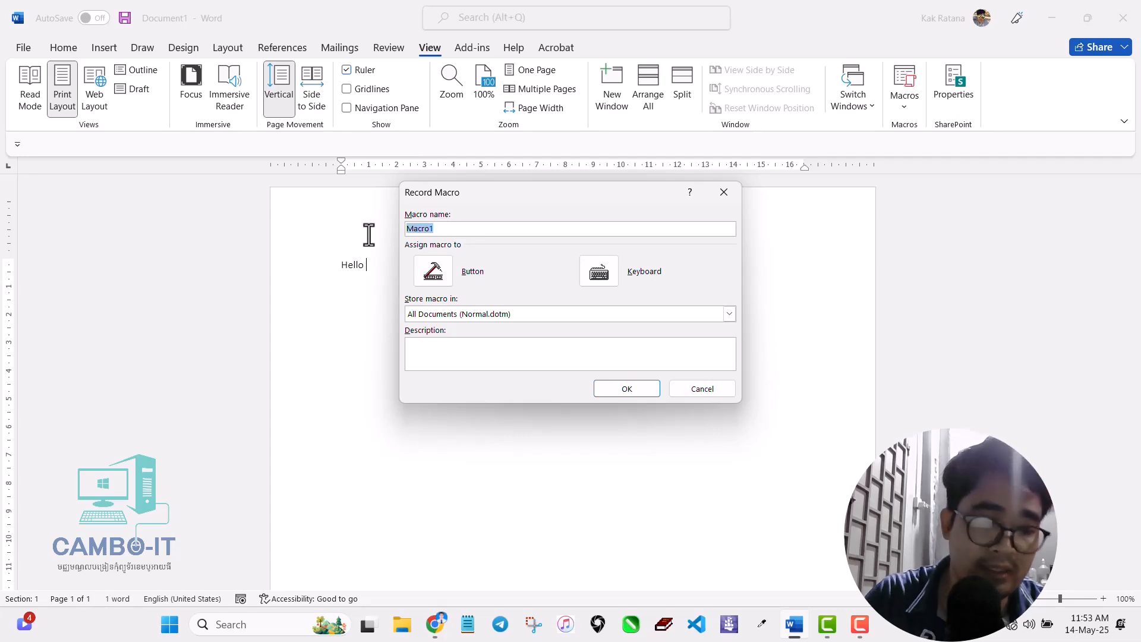
type("B")
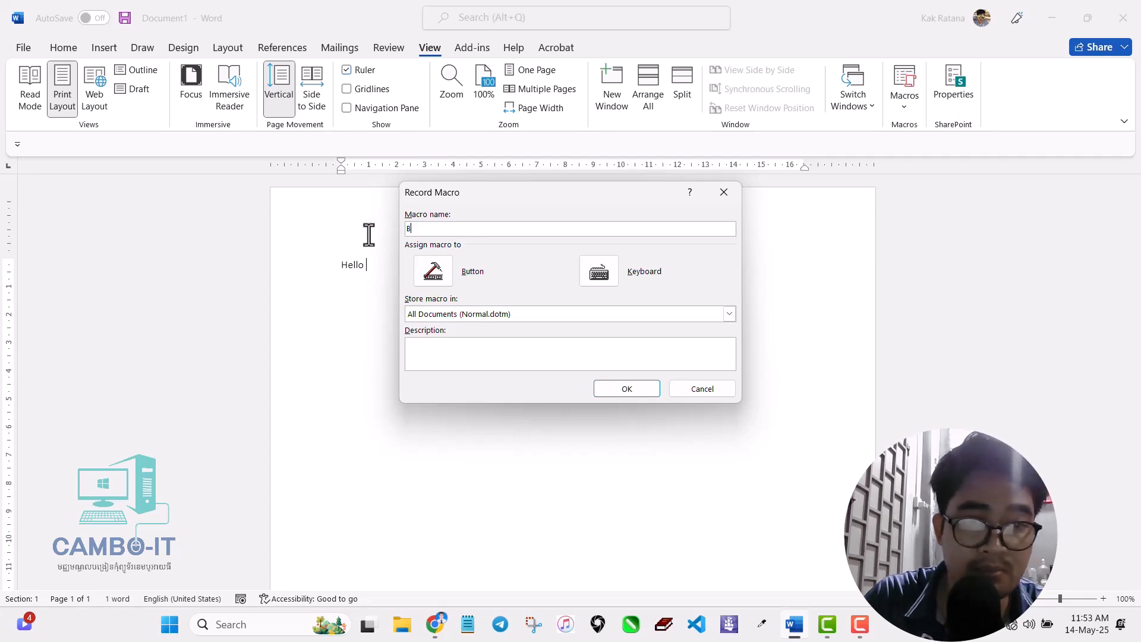
type("atta")
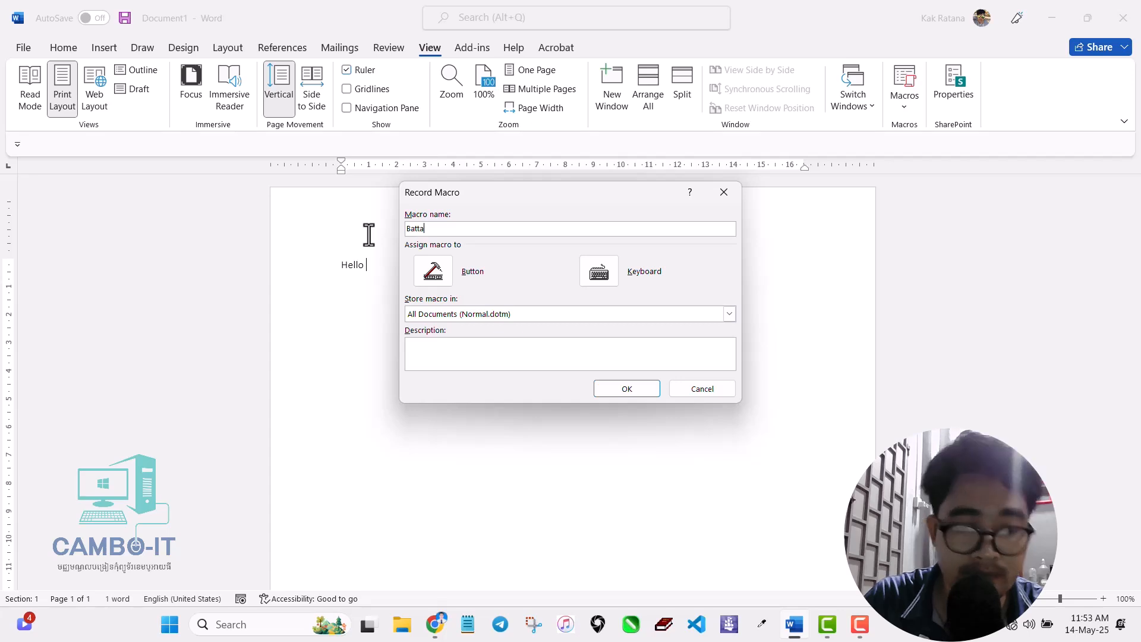
type("mbang")
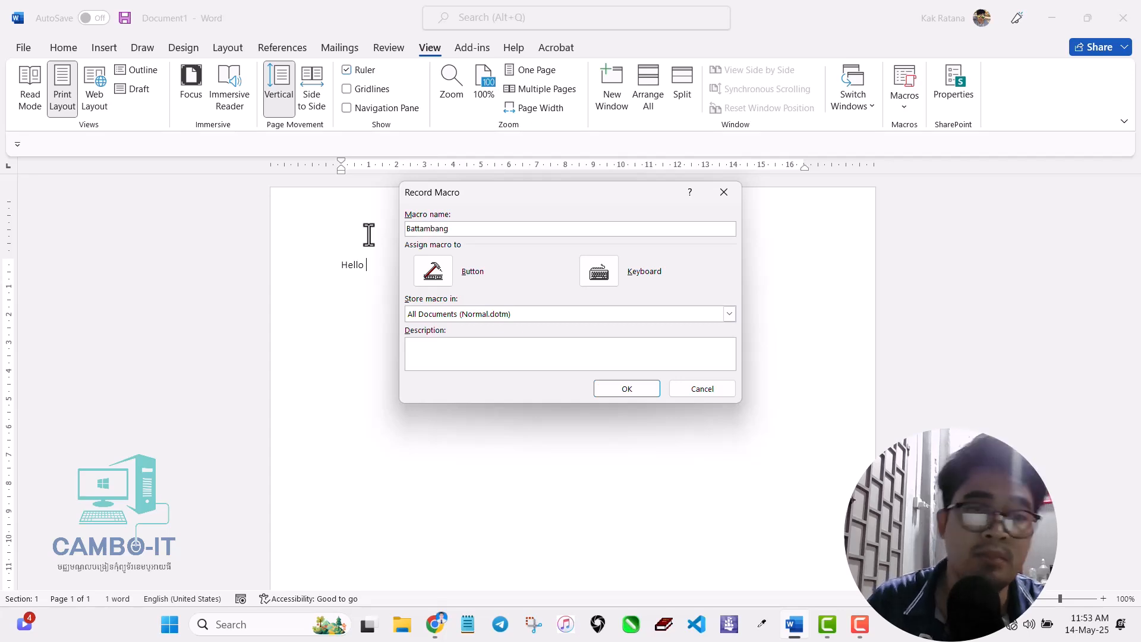
- Begin recording the macro and switch the keyboard input language to Khmer
left_click(608, 388)
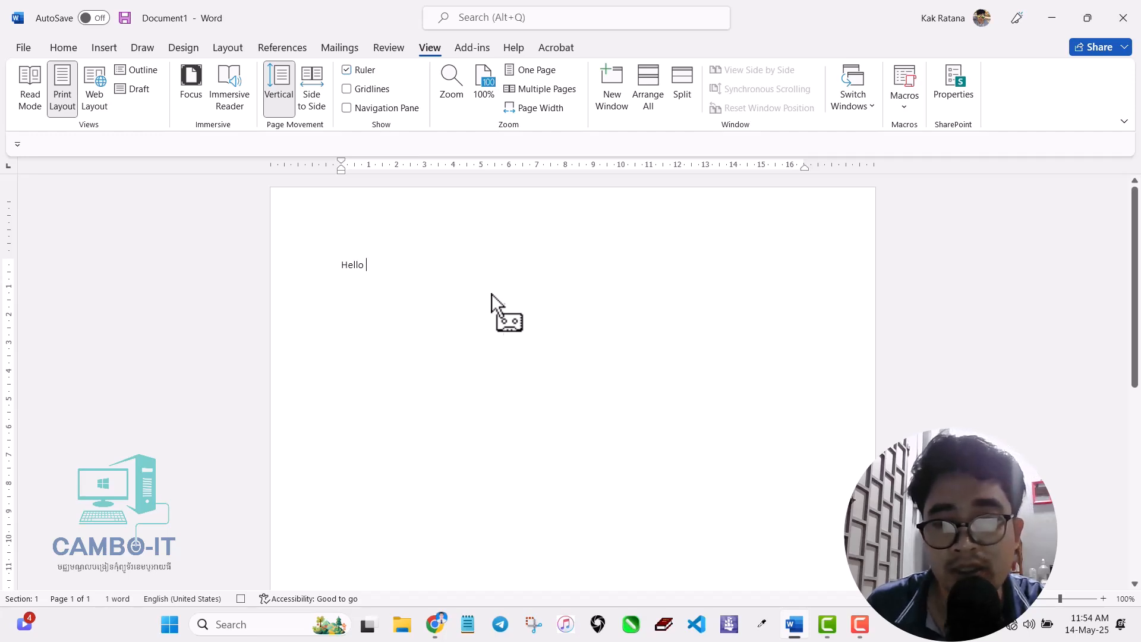
left_click(982, 625)
left_click(980, 542)
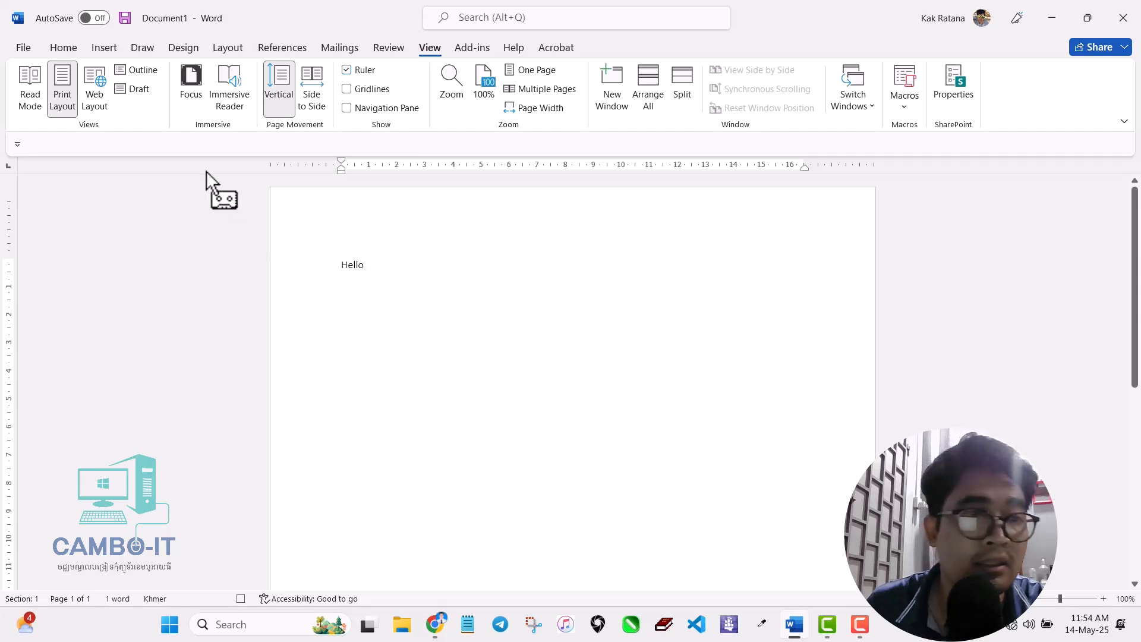
- Set the font to Khmer OS Battambang at size 12 while recording
left_click(60, 46)
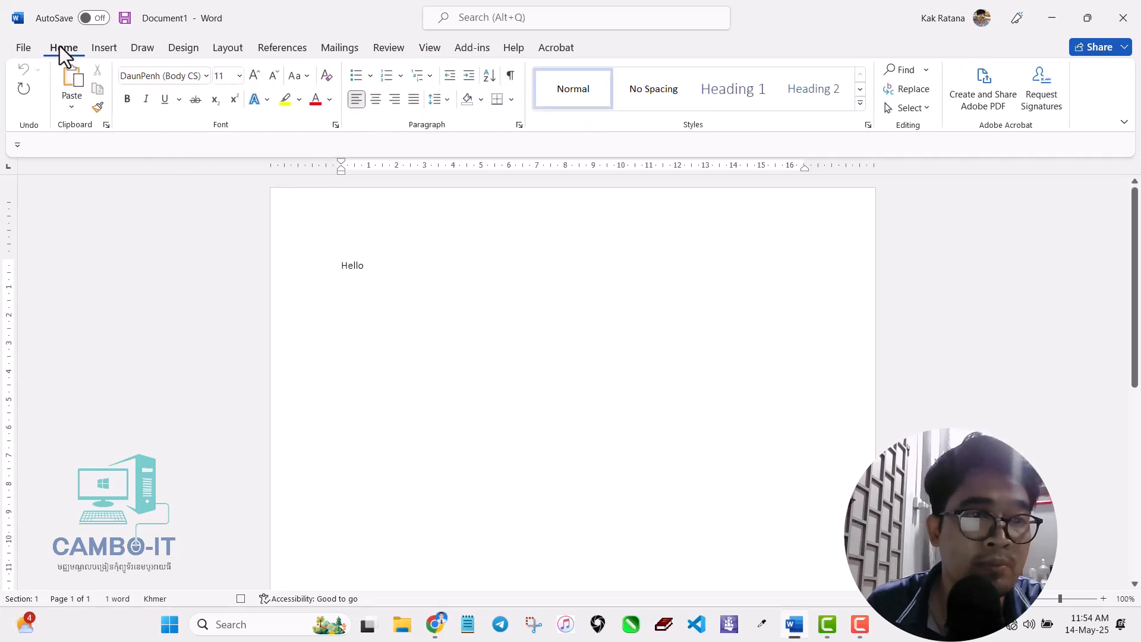
left_click(205, 75)
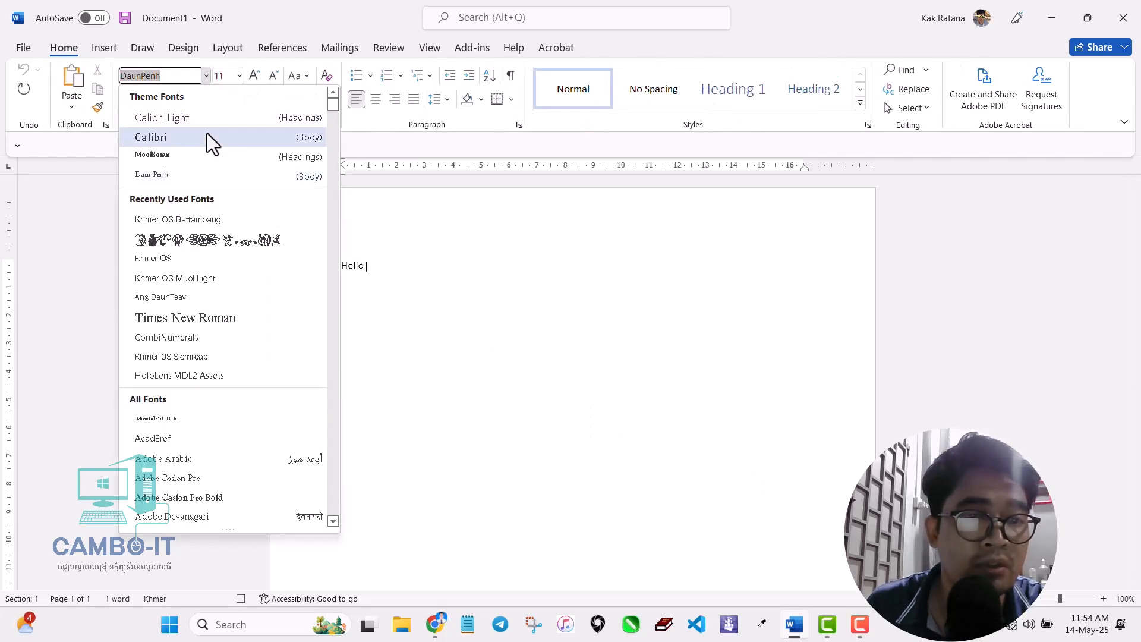
left_click(177, 220)
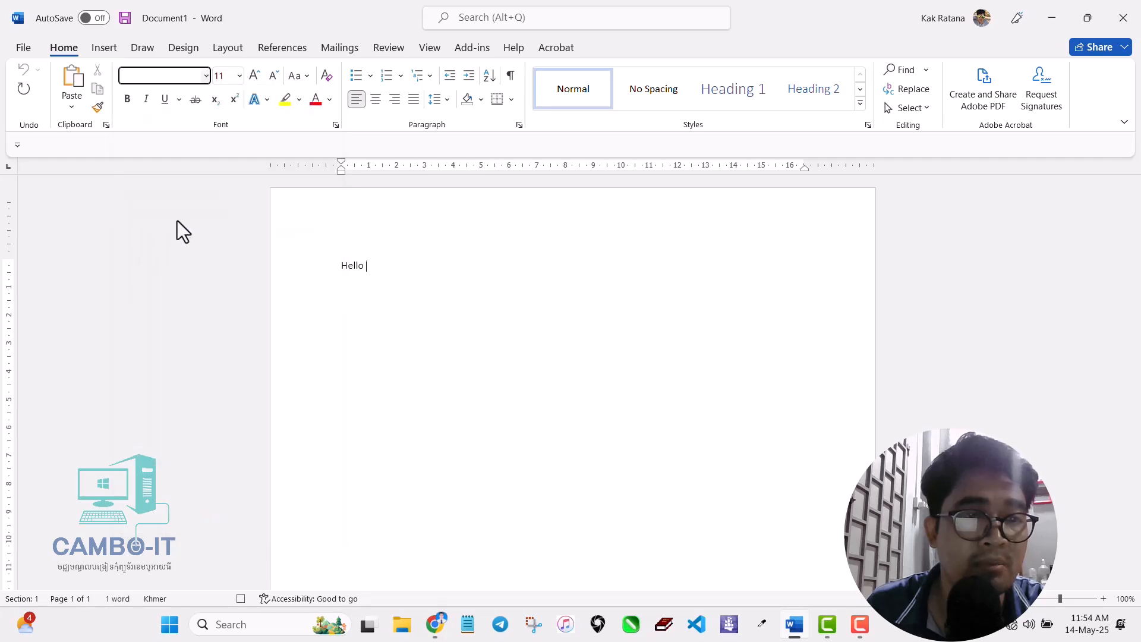
left_click(238, 78)
left_click(226, 166)
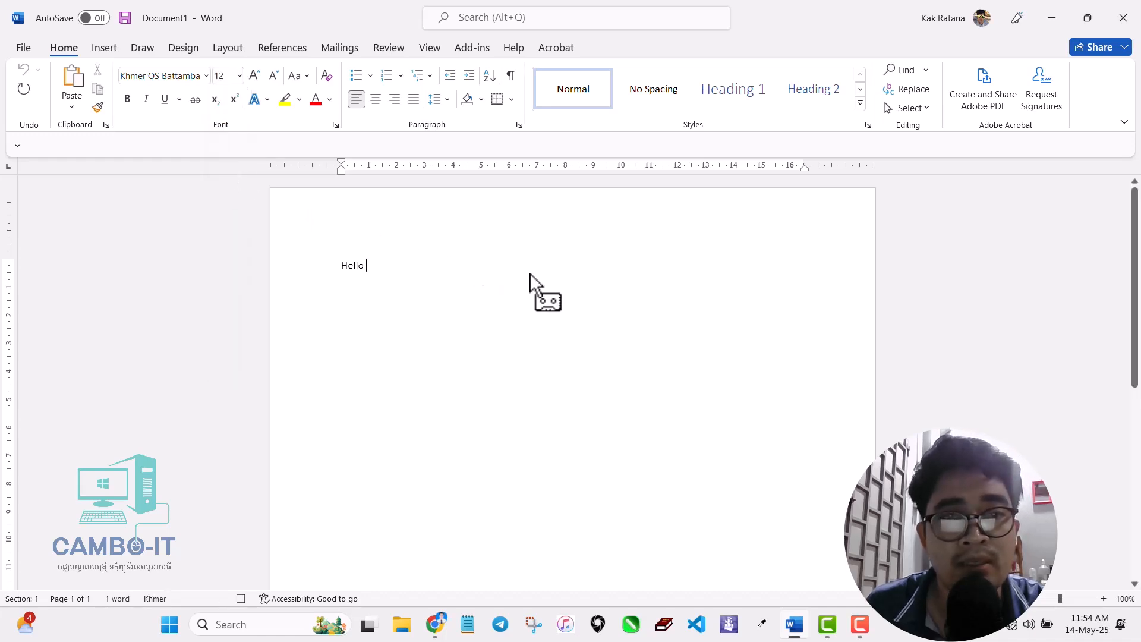
left_click(431, 49)
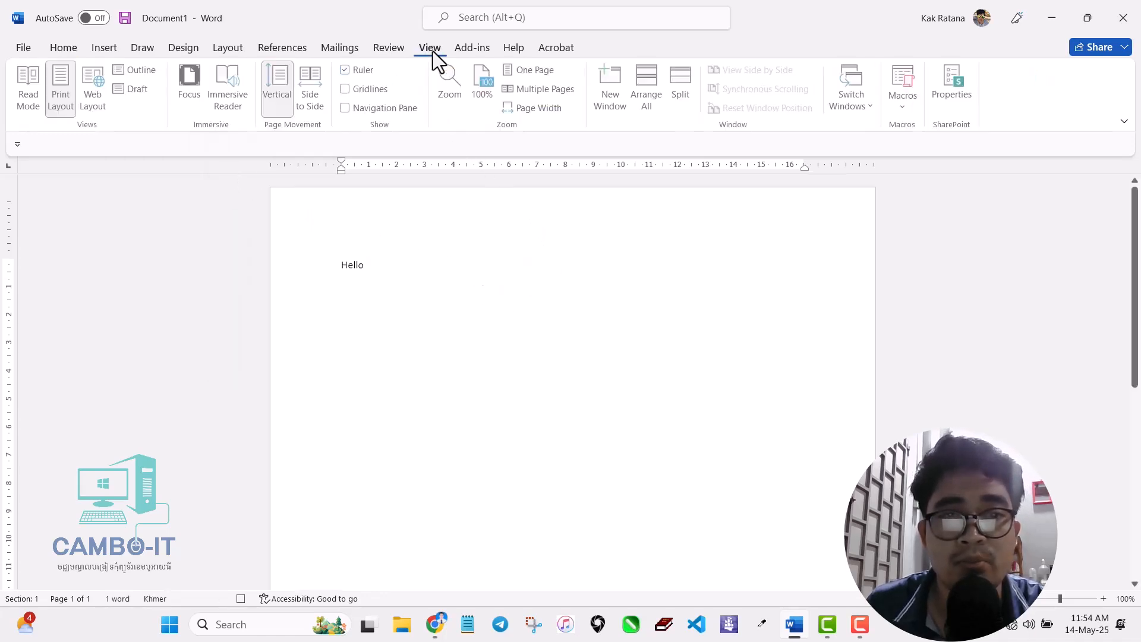
- Stop recording the Battambang macro and open the Customize Quick Access Toolbar menu
left_click(901, 106)
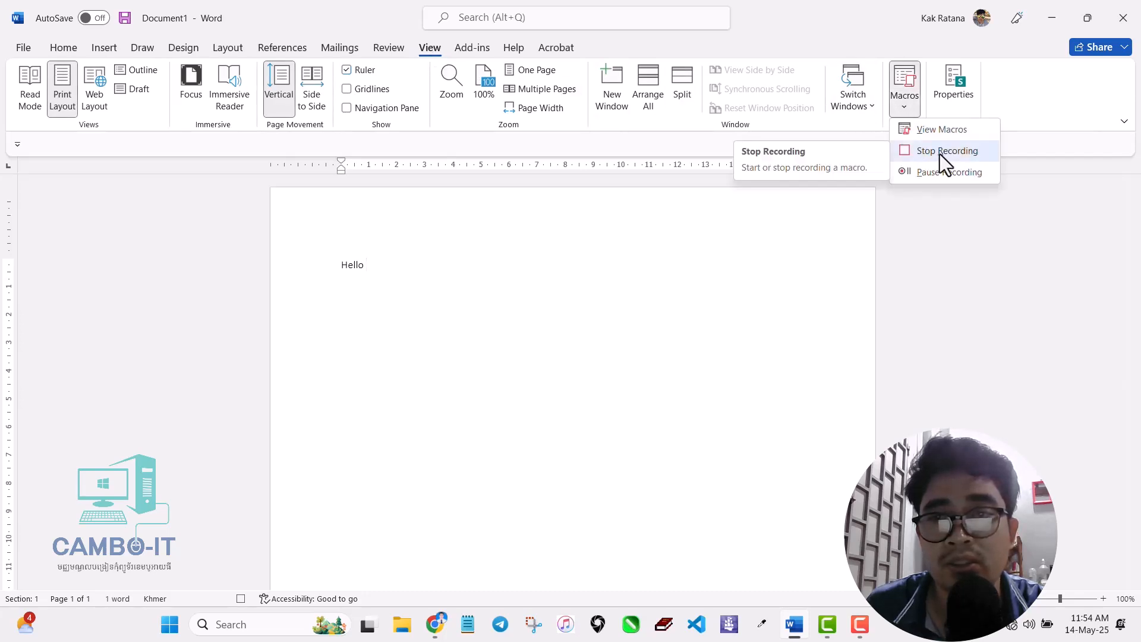
left_click(940, 153)
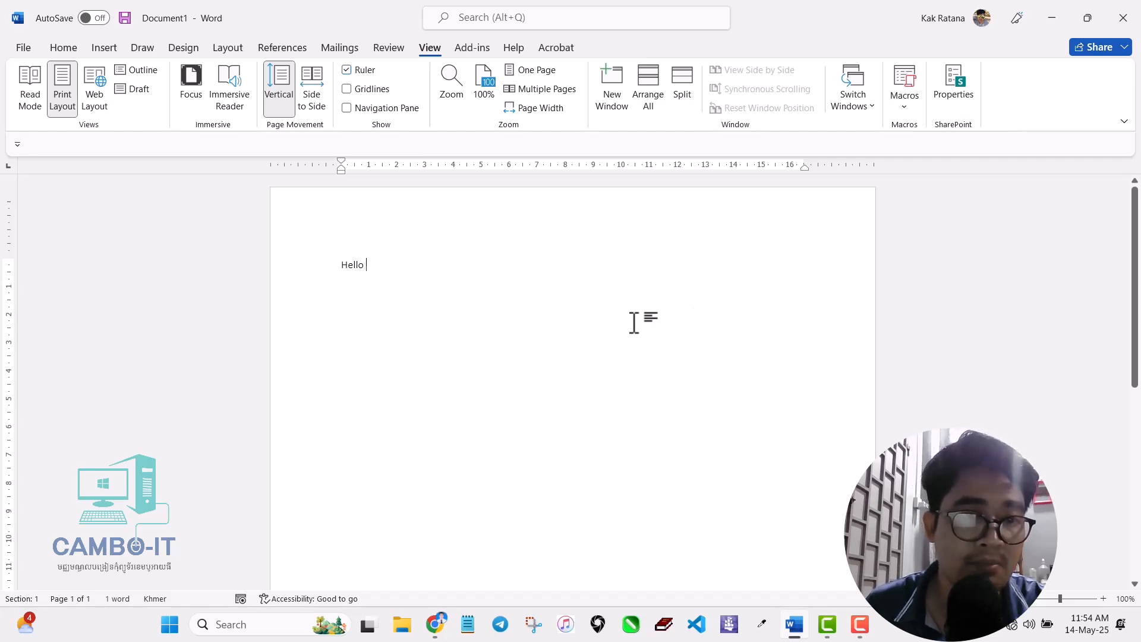
left_click(18, 144)
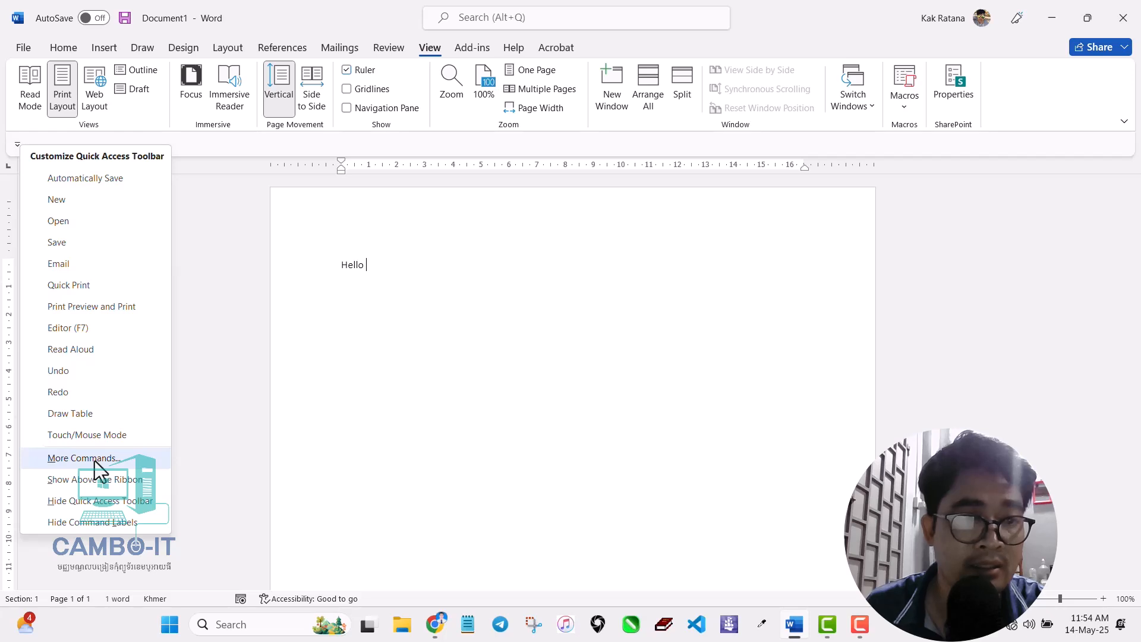
left_click(217, 147)
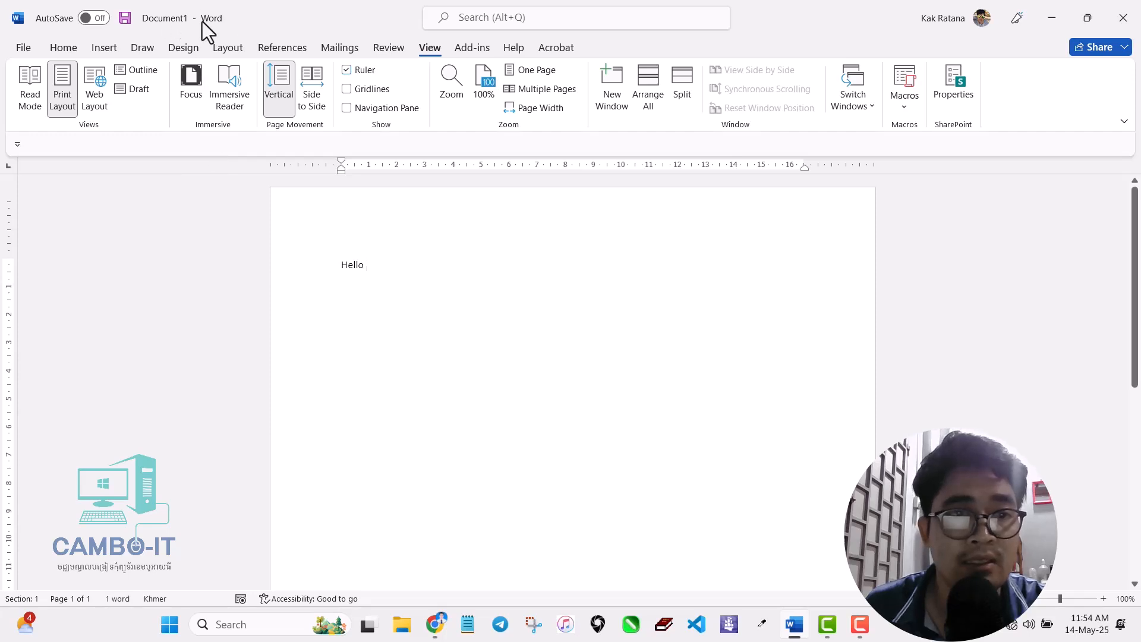
left_click(17, 149)
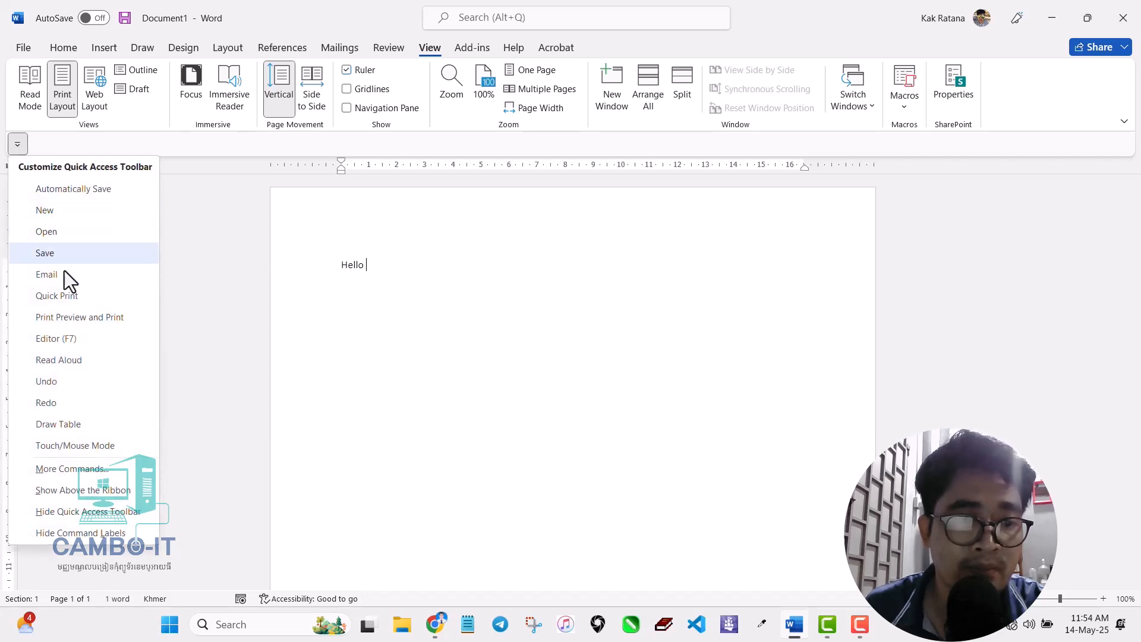
- In More Commands, filter by Macros and add Normal.NewMacros.Battambang to the Quick Access Toolbar
left_click(88, 472)
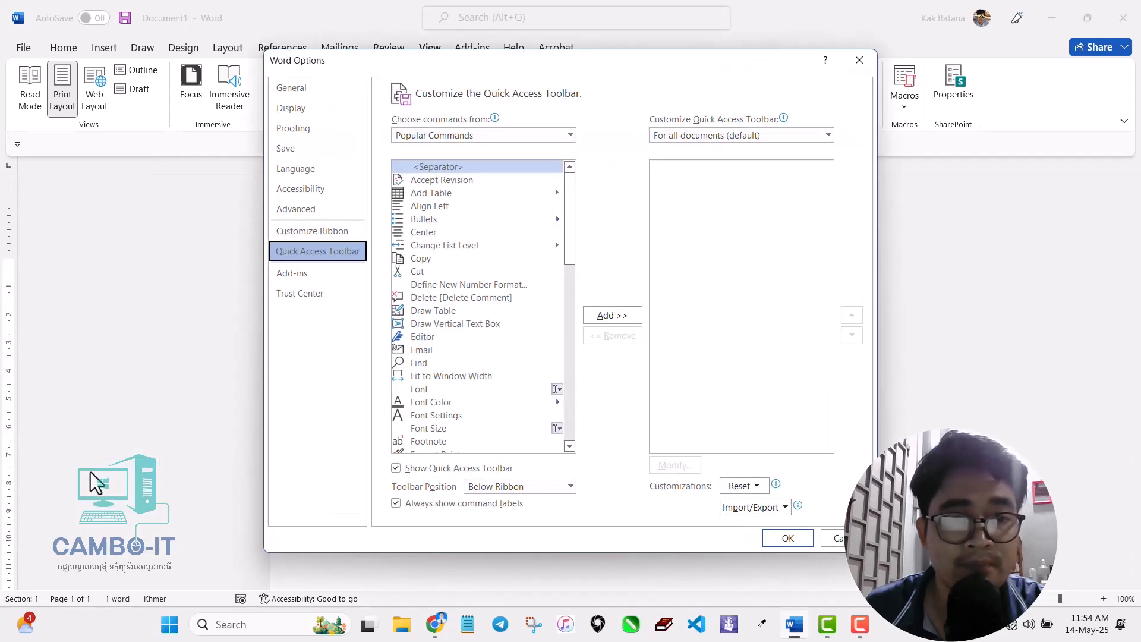
left_click(565, 134)
left_click(456, 194)
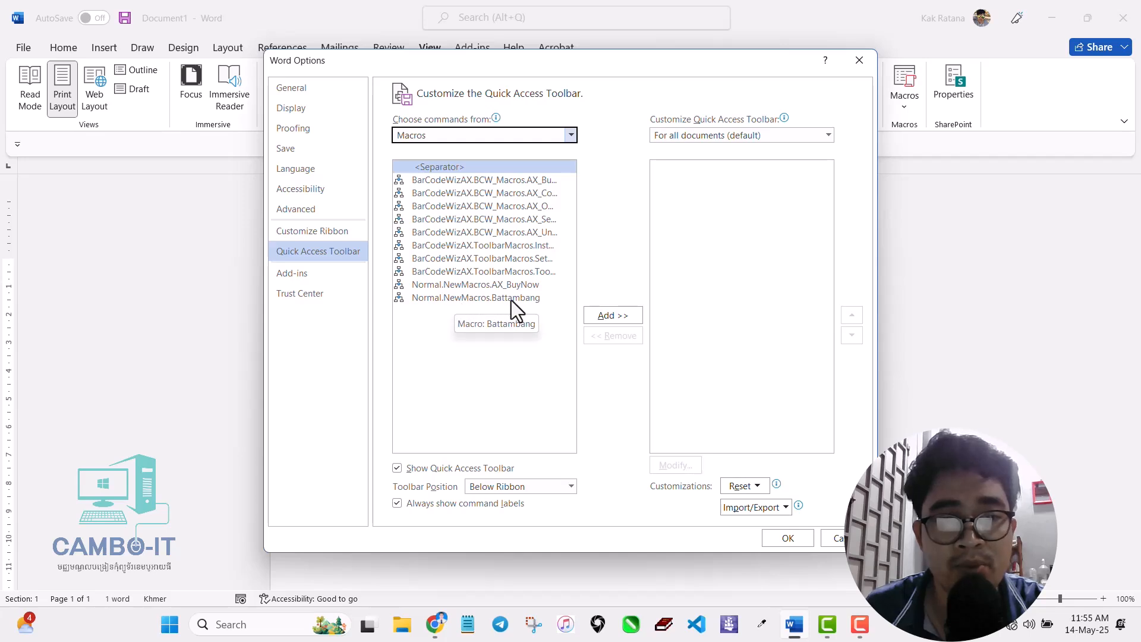
left_click(486, 300)
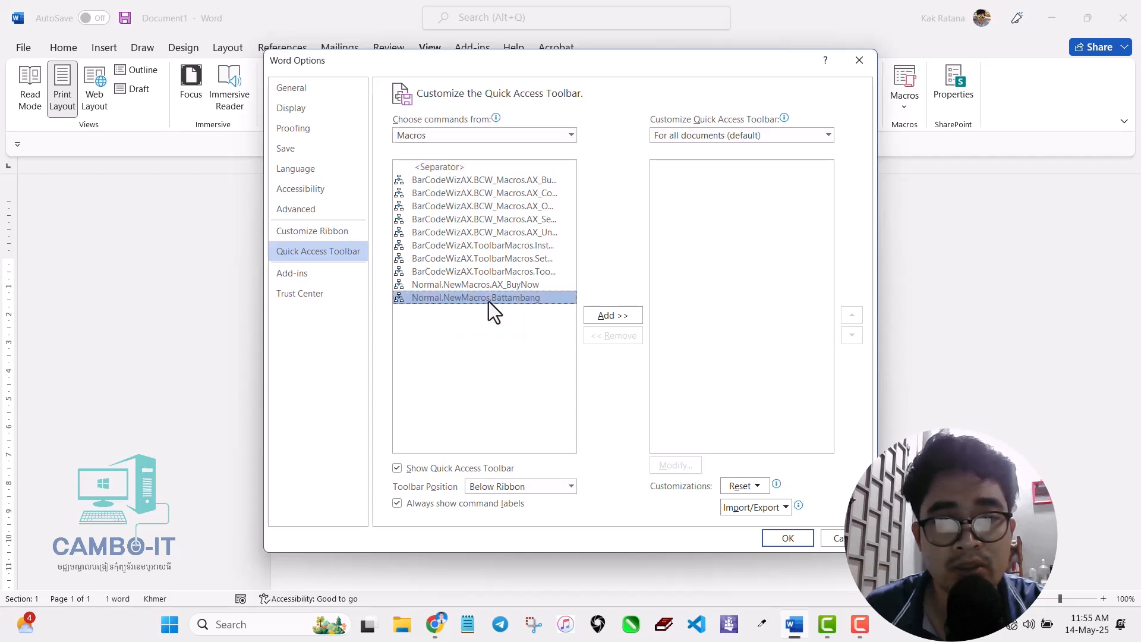
left_click(608, 318)
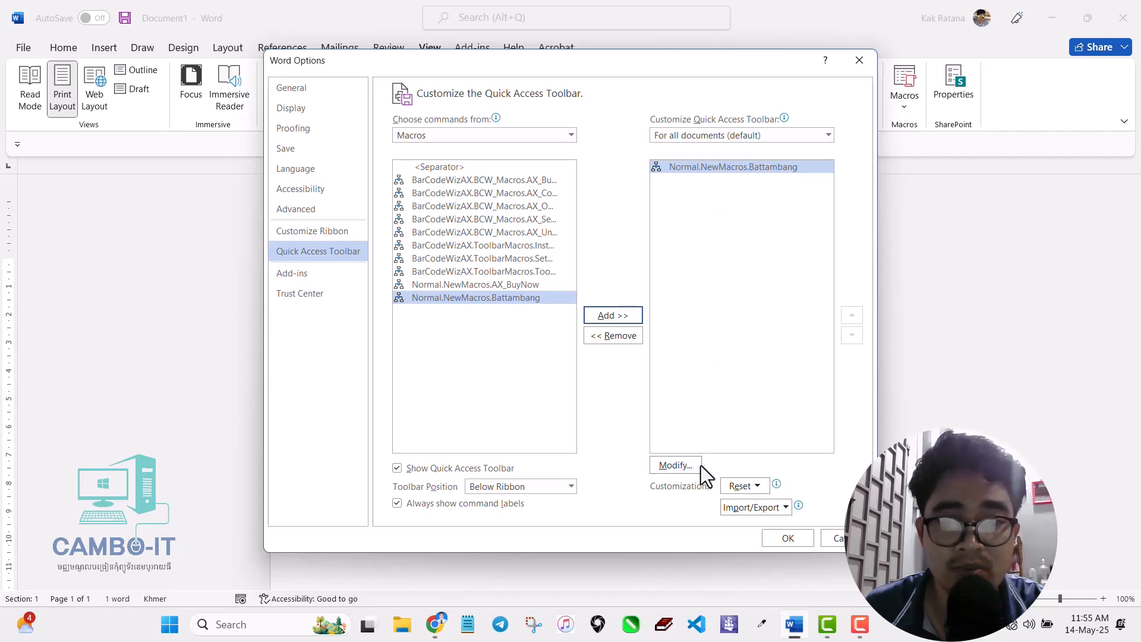
- Give the macro button the letter-A symbol and shorten its display name to Battambang
left_click(684, 468)
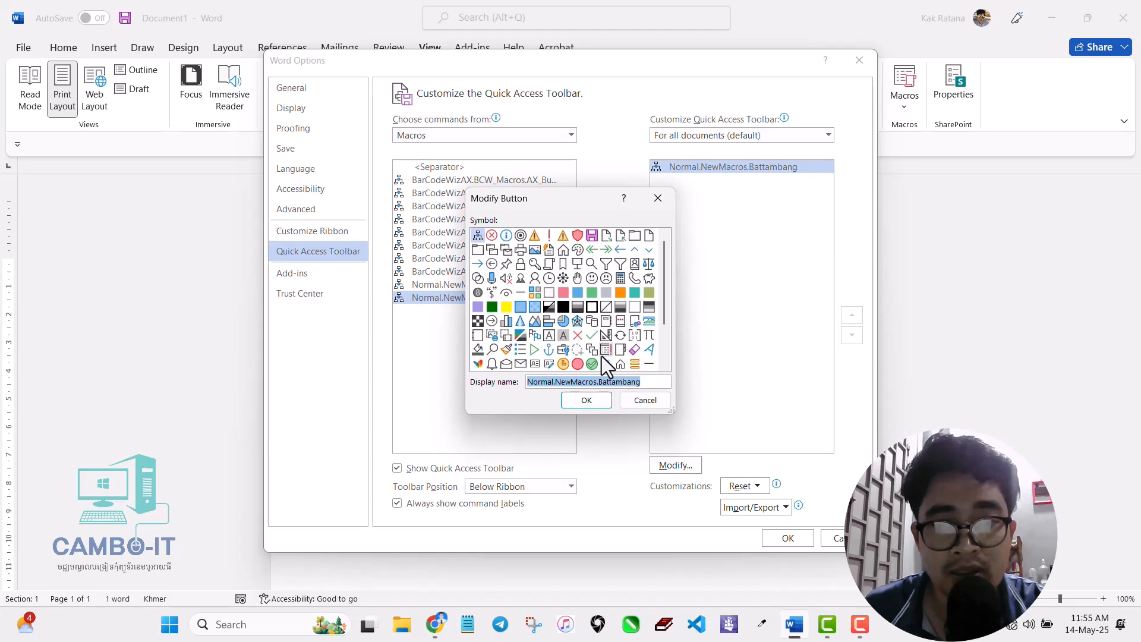
scroll(562, 324, "down", 2)
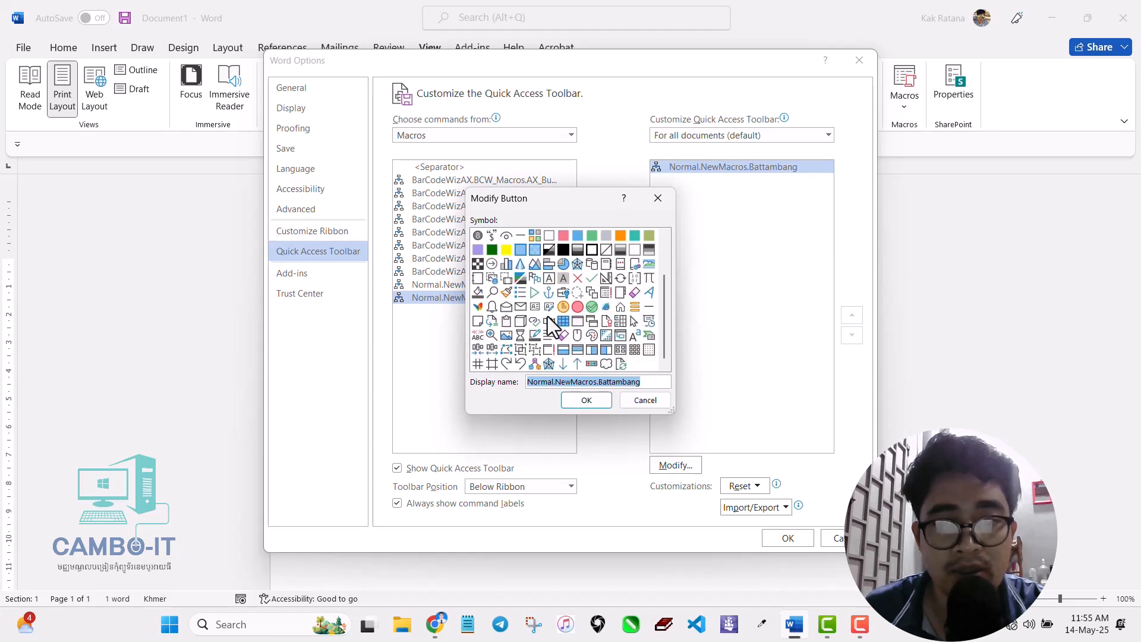
left_click(549, 279)
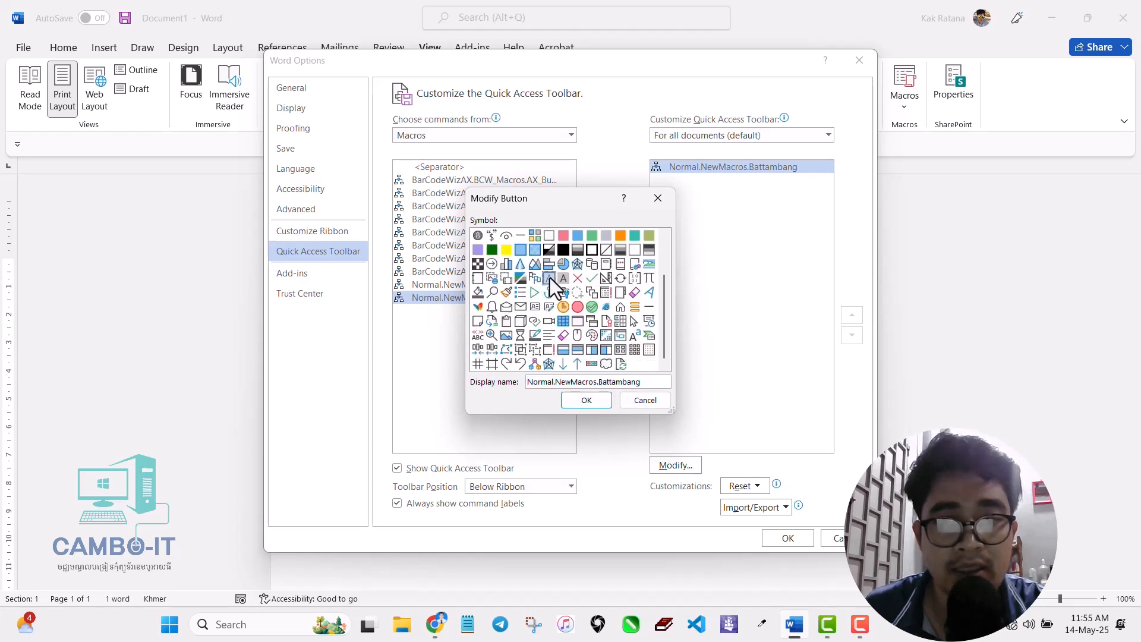
left_click(598, 383)
left_click(598, 383)
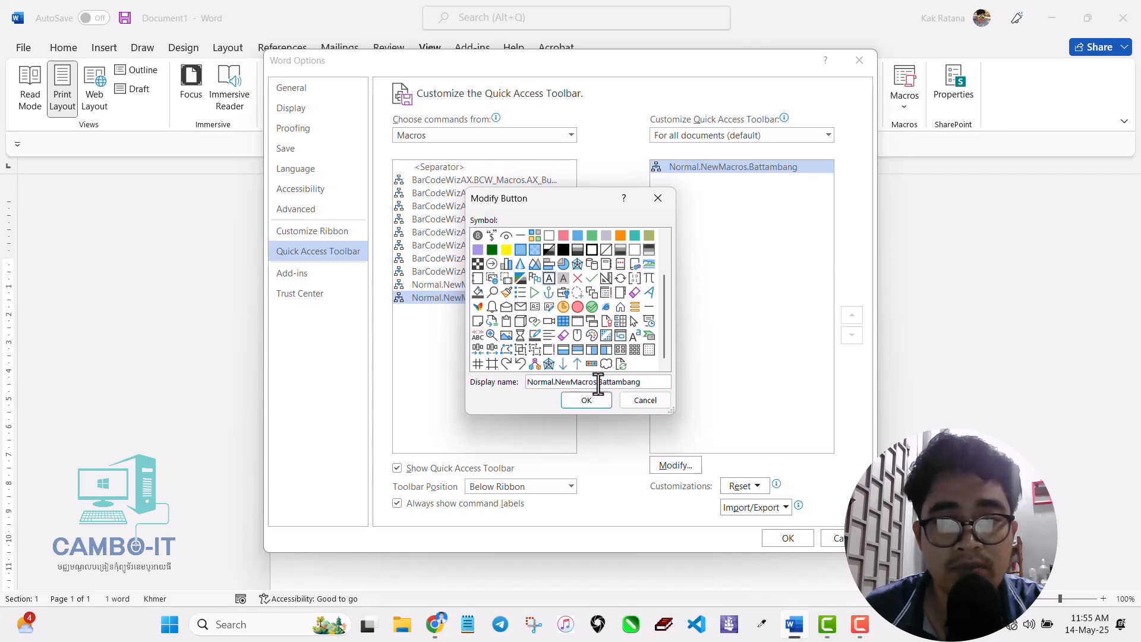
left_click_drag(598, 383, 498, 386)
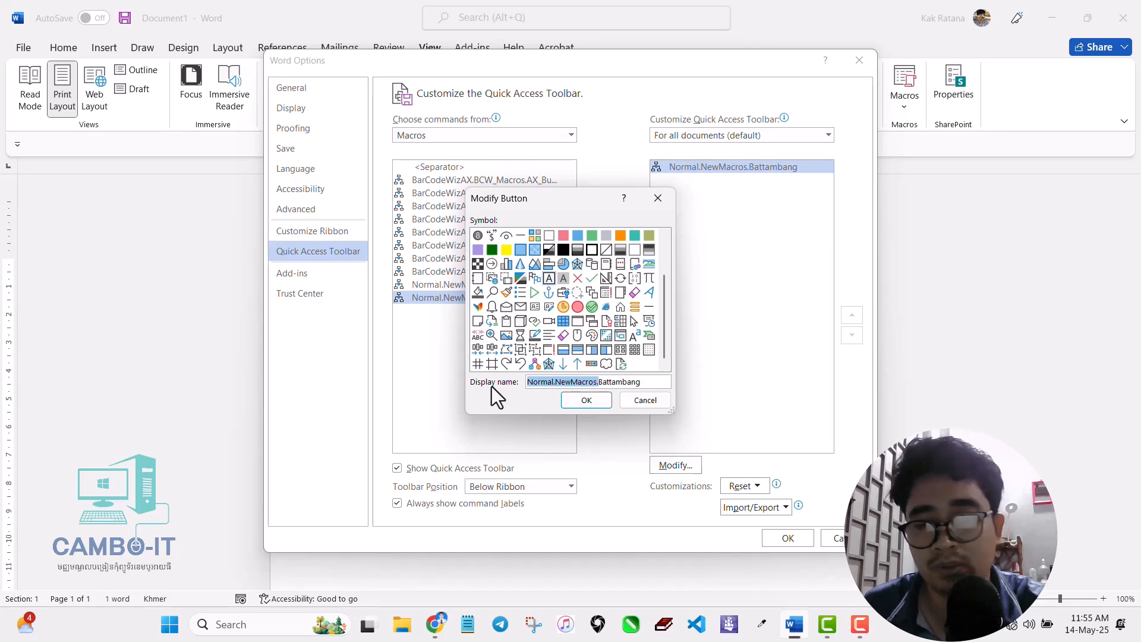
key("Delete")
left_click(591, 400)
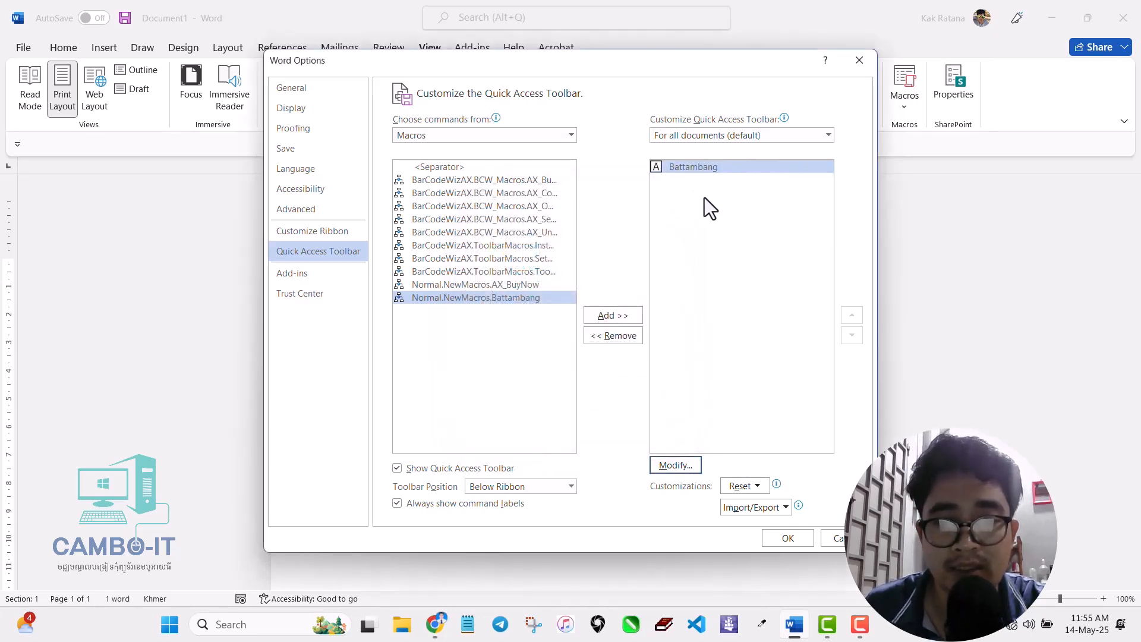
- Close Word Options and set the font back to Calibri Light, size 11
left_click(787, 539)
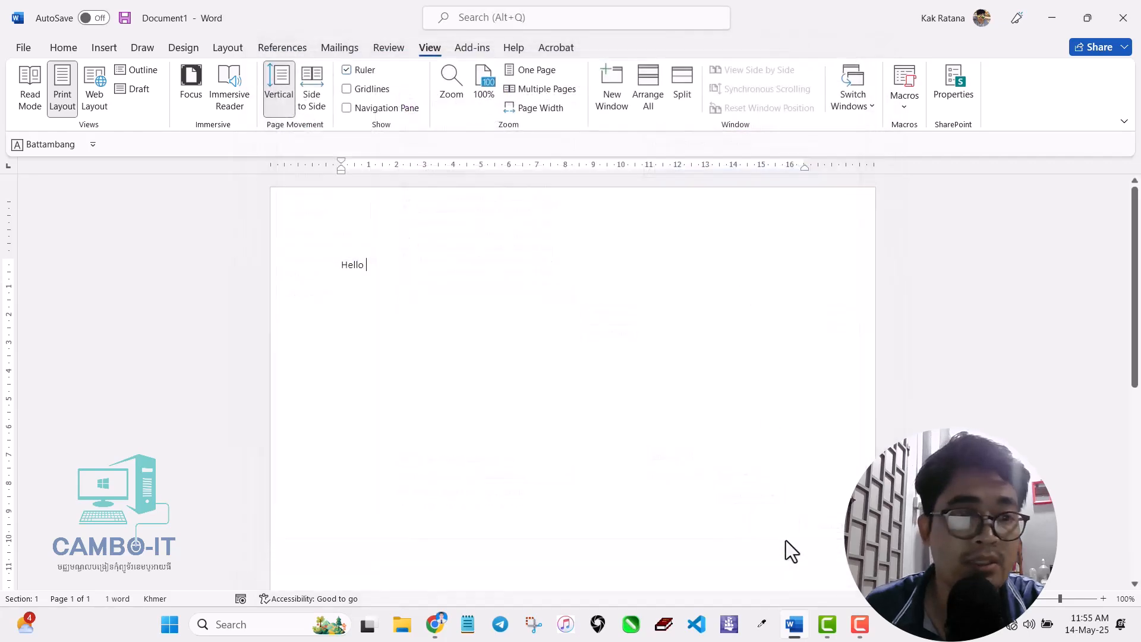
left_click(59, 46)
left_click(208, 76)
left_click(191, 113)
left_click(239, 75)
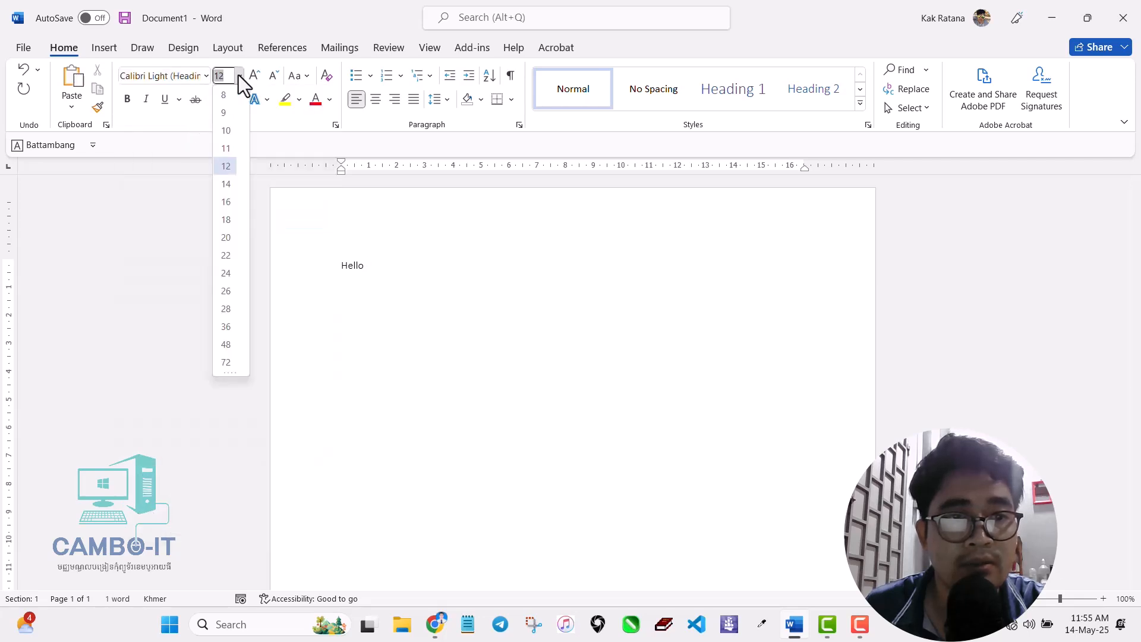
left_click(230, 146)
- Switch the keyboard to English (United States) and type ' World' after Hello
left_click(986, 629)
left_click(977, 494)
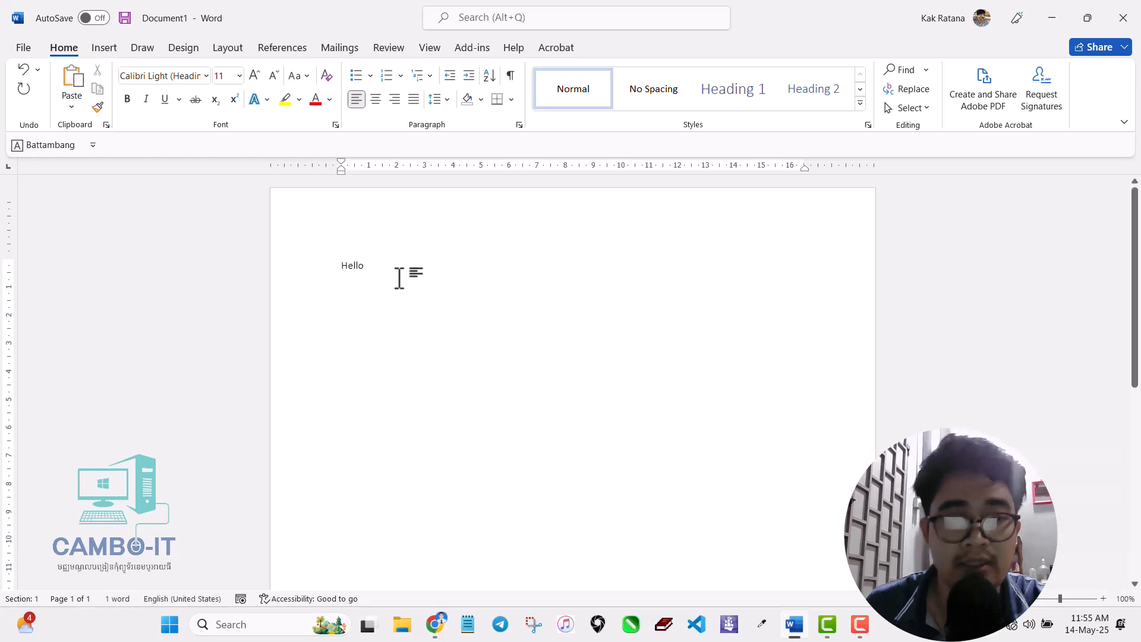
type("World")
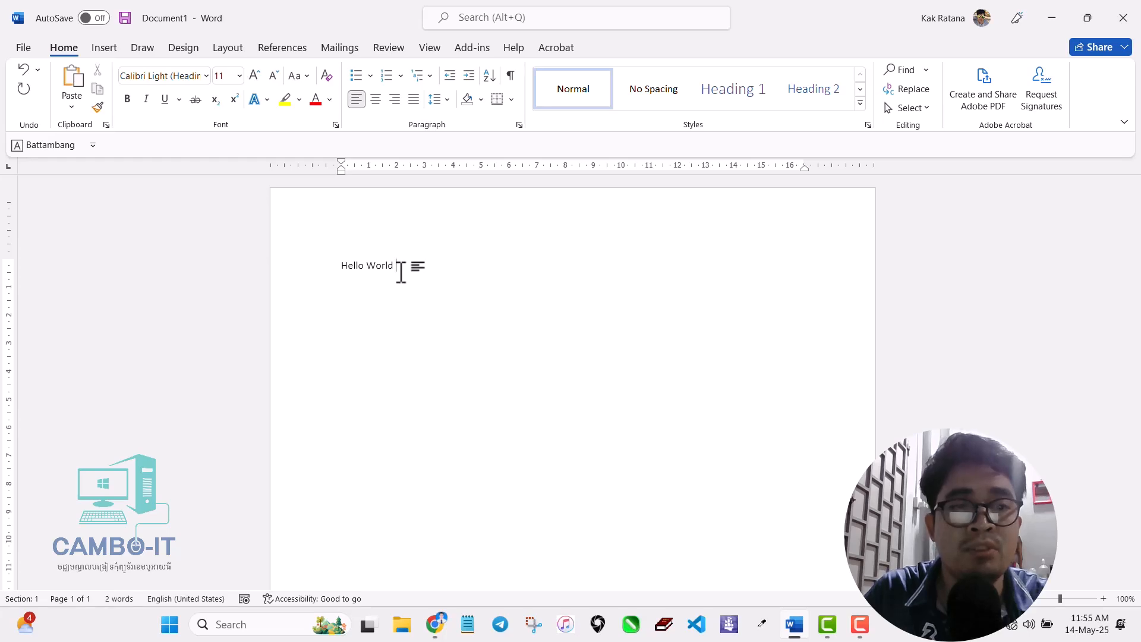
- Run the Battambang toolbar macro and type Khmer text in Khmer OS Battambang
left_click(38, 148)
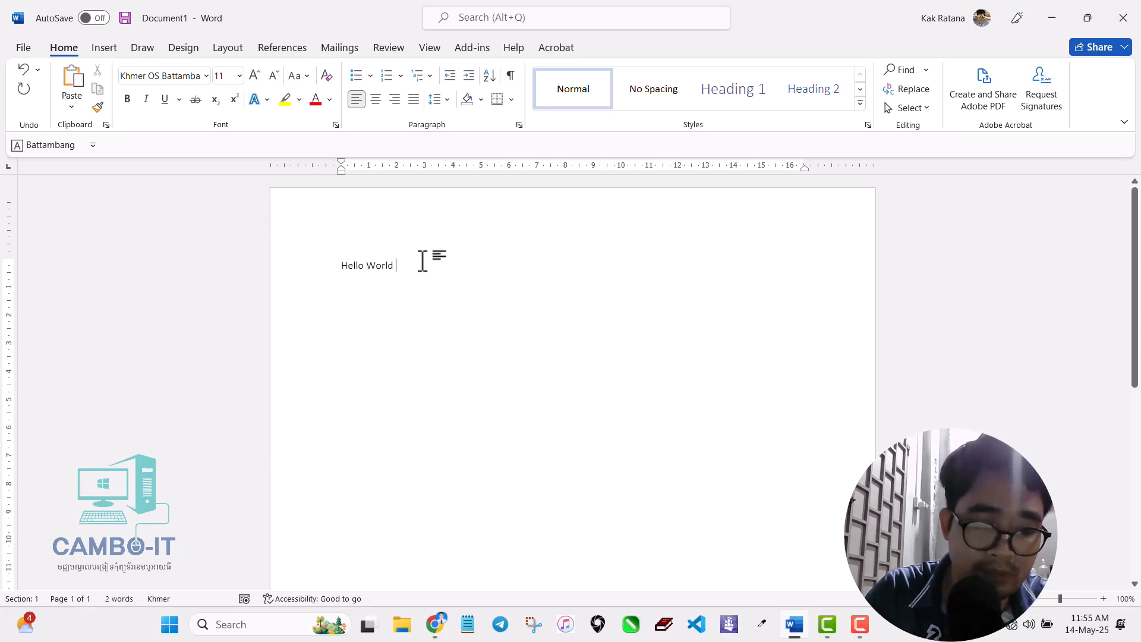
type("បាត់ដ")
type("ង")
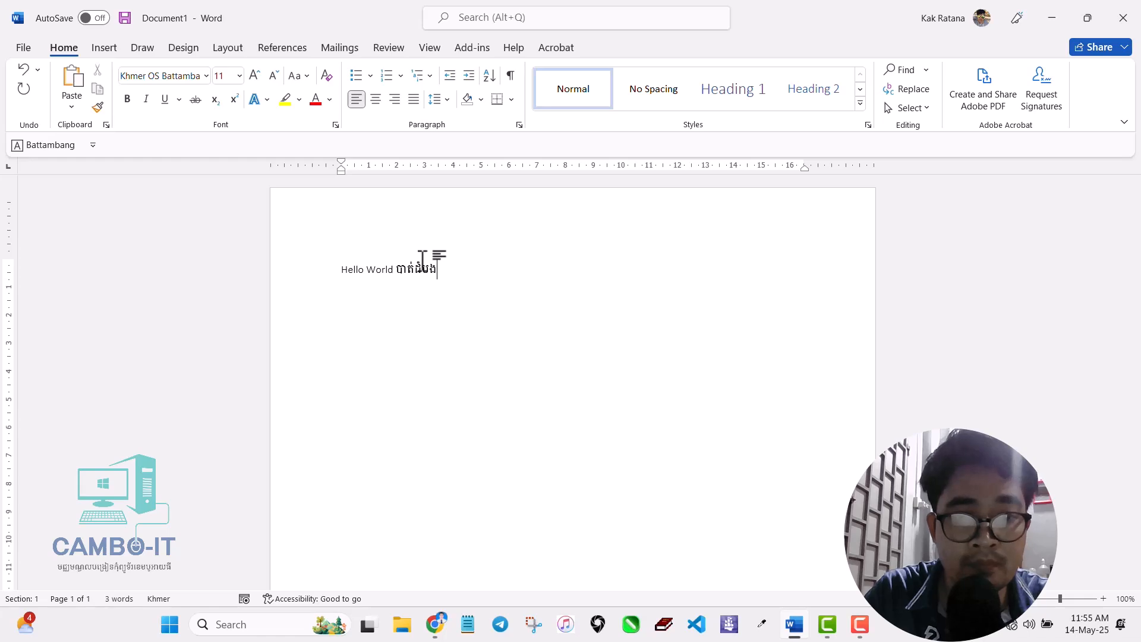
type("ហើយ")
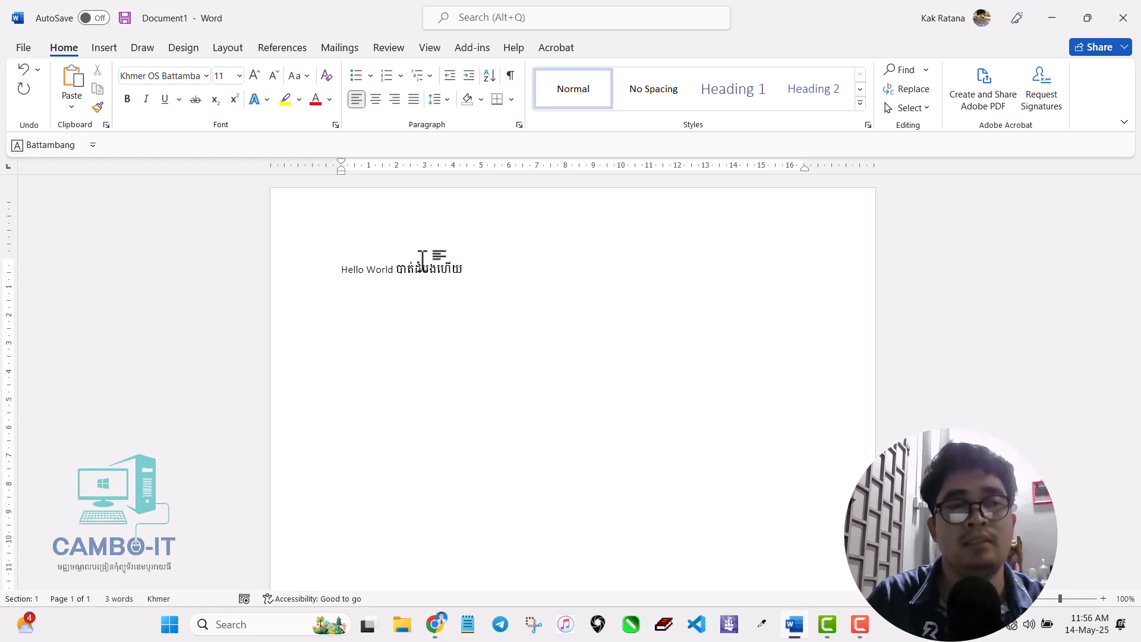